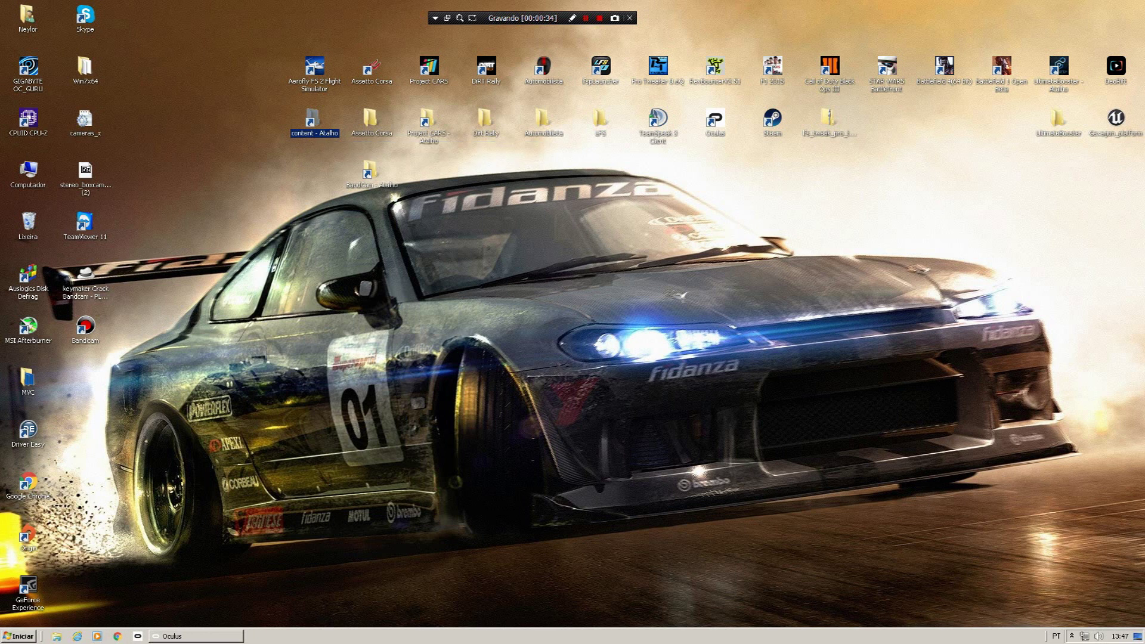
Step: Open the archive Full SDC Car Pack for 1.11.3 from the Downloads folder with 7-Zip
double_click(314, 123)
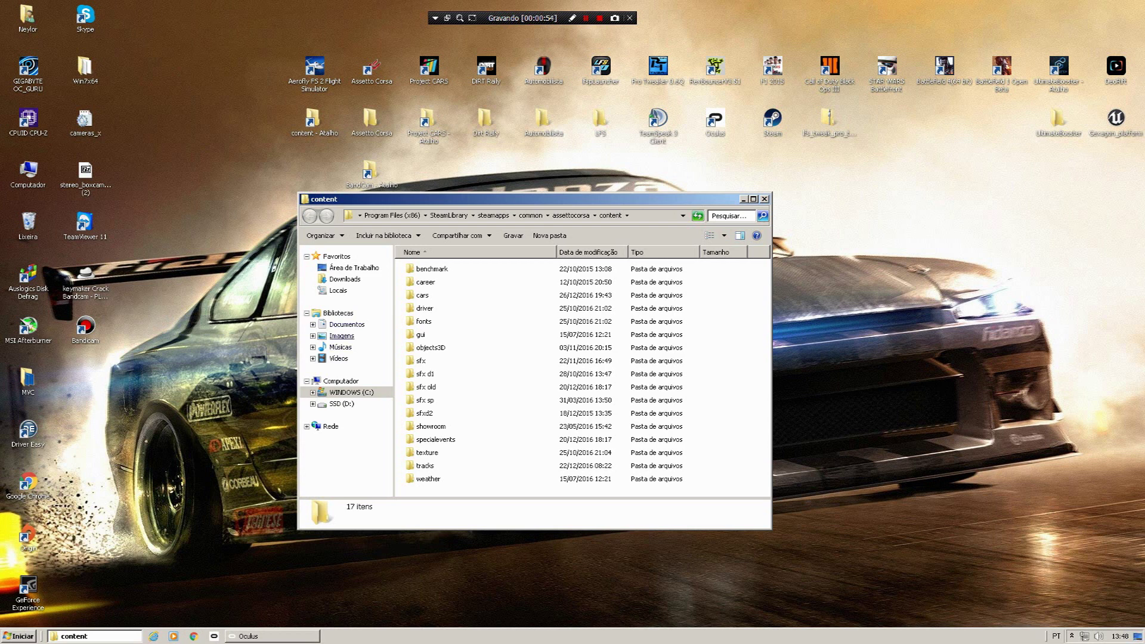
click(345, 279)
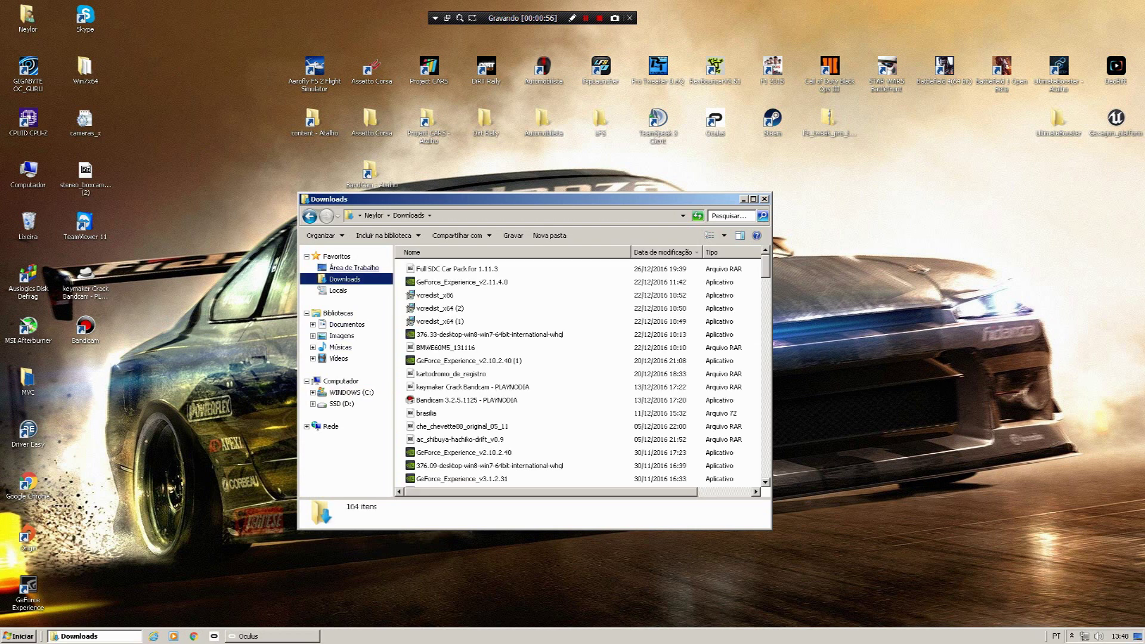
click(457, 269)
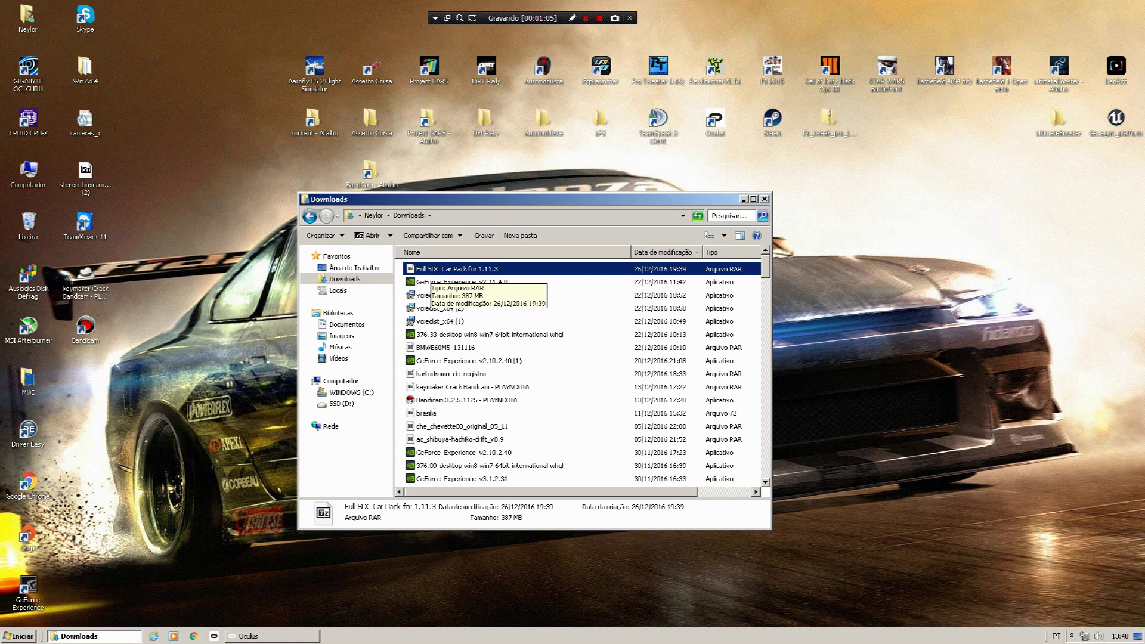
right_click(454, 269)
mouse_move(476, 286)
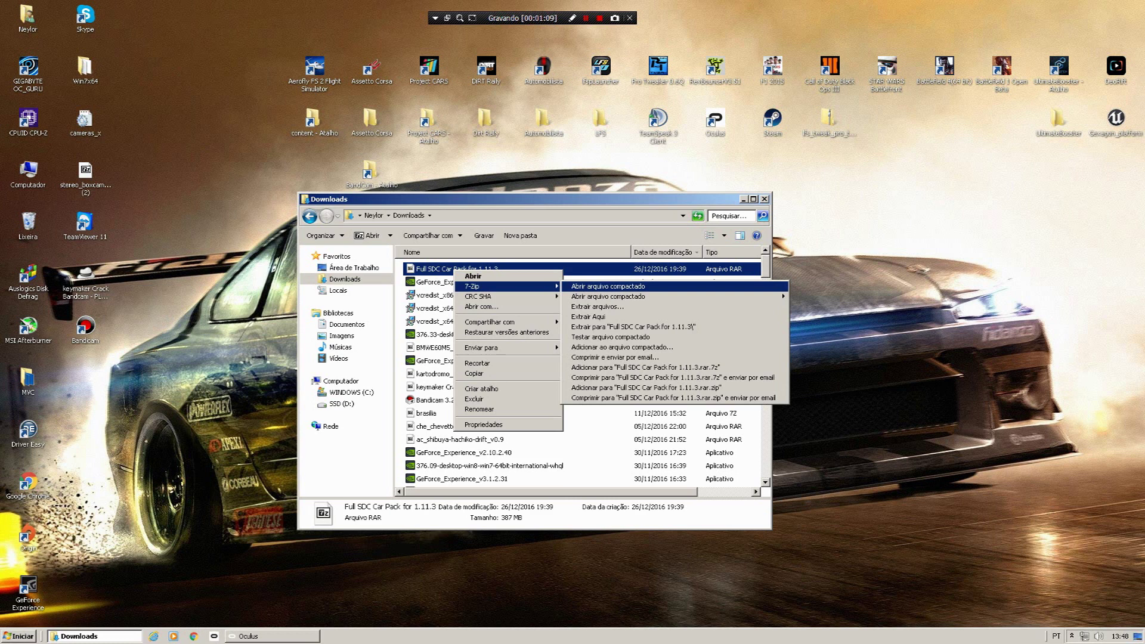
click(606, 286)
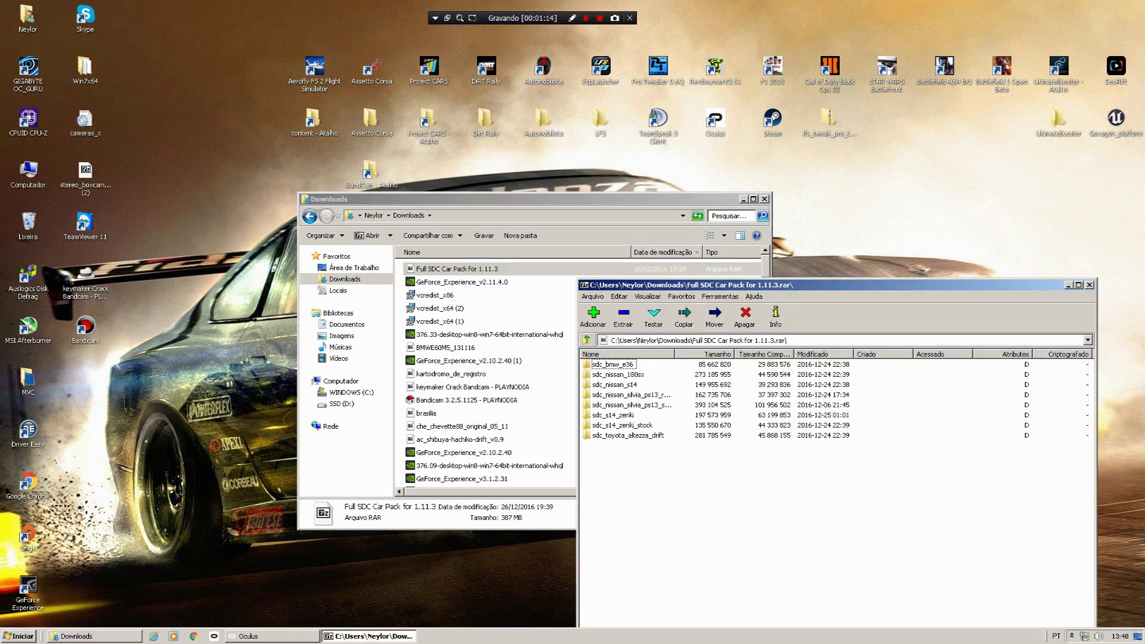
Step: Examine the SDC car folders inside the archive, from sdc_bmw_e36 to sdc_toyota_altezza_drift
click(627, 435)
click(622, 424)
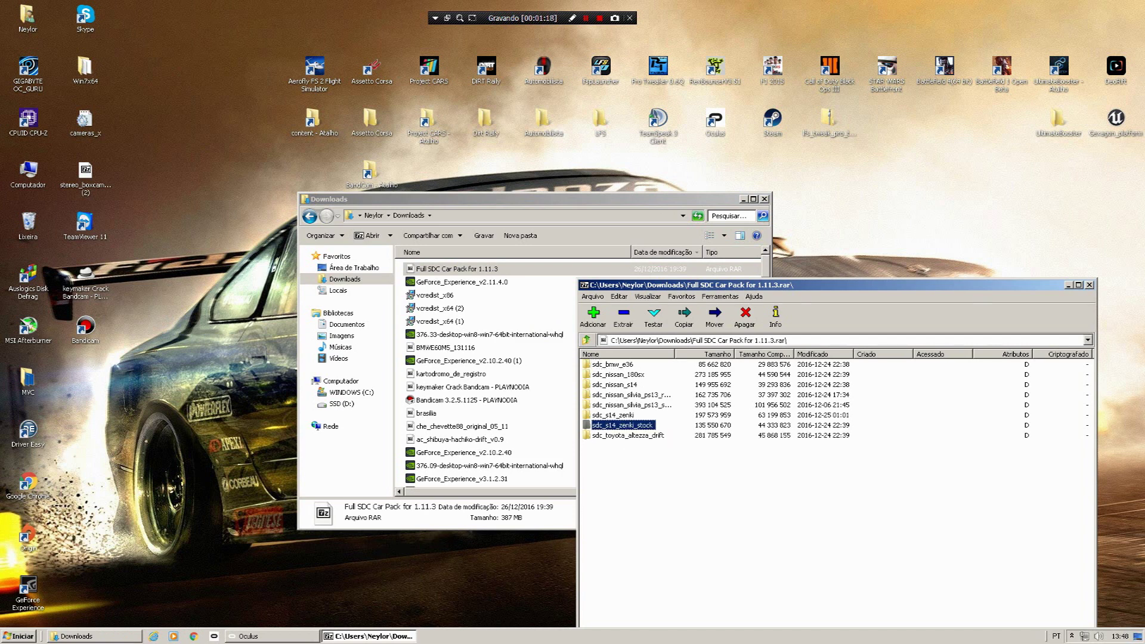
click(612, 364)
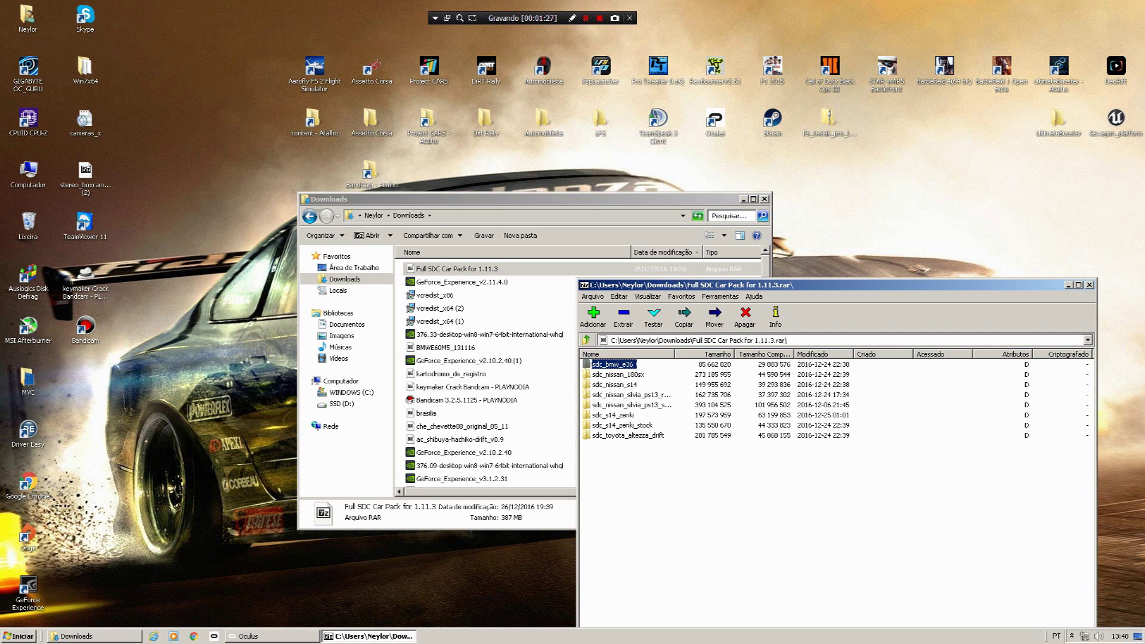
click(248, 635)
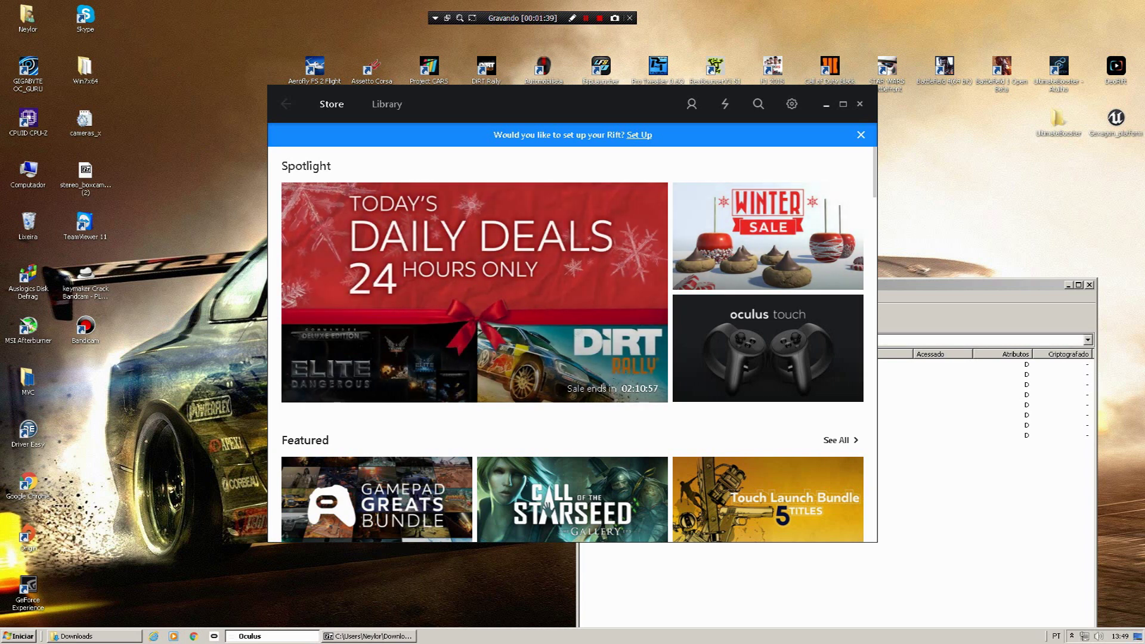
key(super+Down)
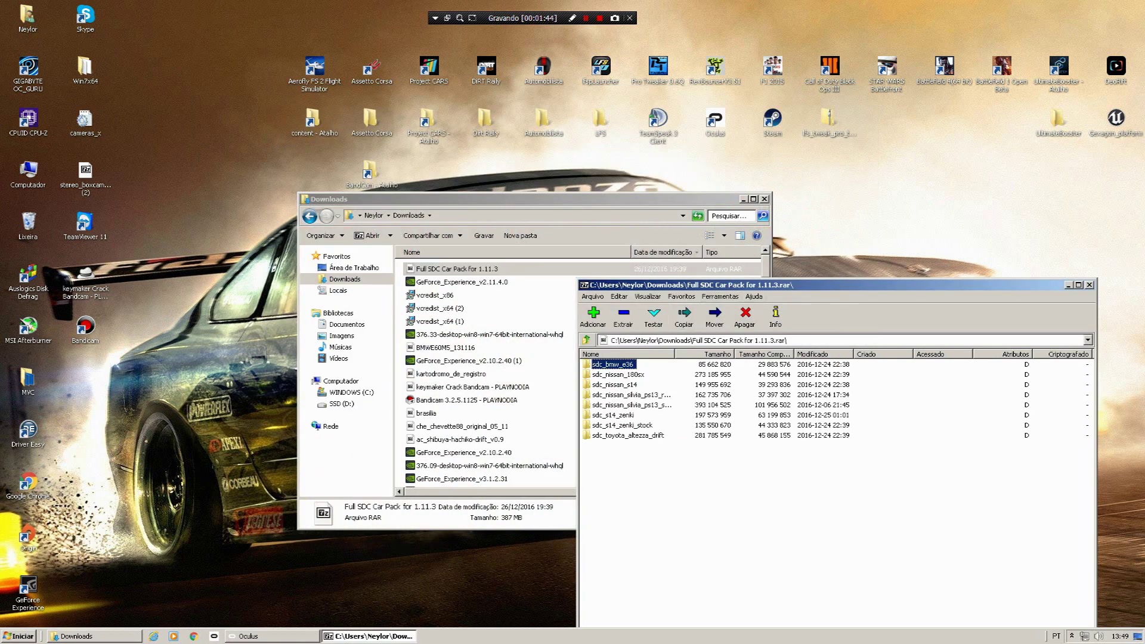
click(617, 374)
click(630, 394)
click(613, 385)
click(617, 374)
click(613, 364)
click(618, 374)
click(631, 404)
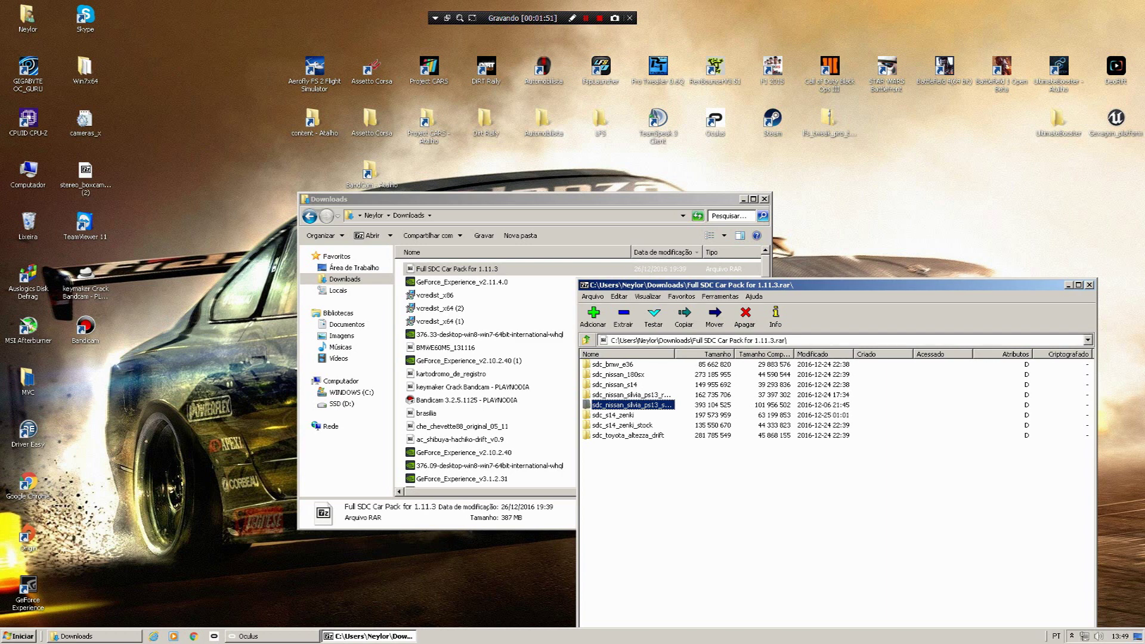
Step: Move the archive window aside, replacing the Downloads window with the cars folder in Assetto Corsa's content directory
drag(720, 285, 832, 234)
drag(688, 227, 688, 218)
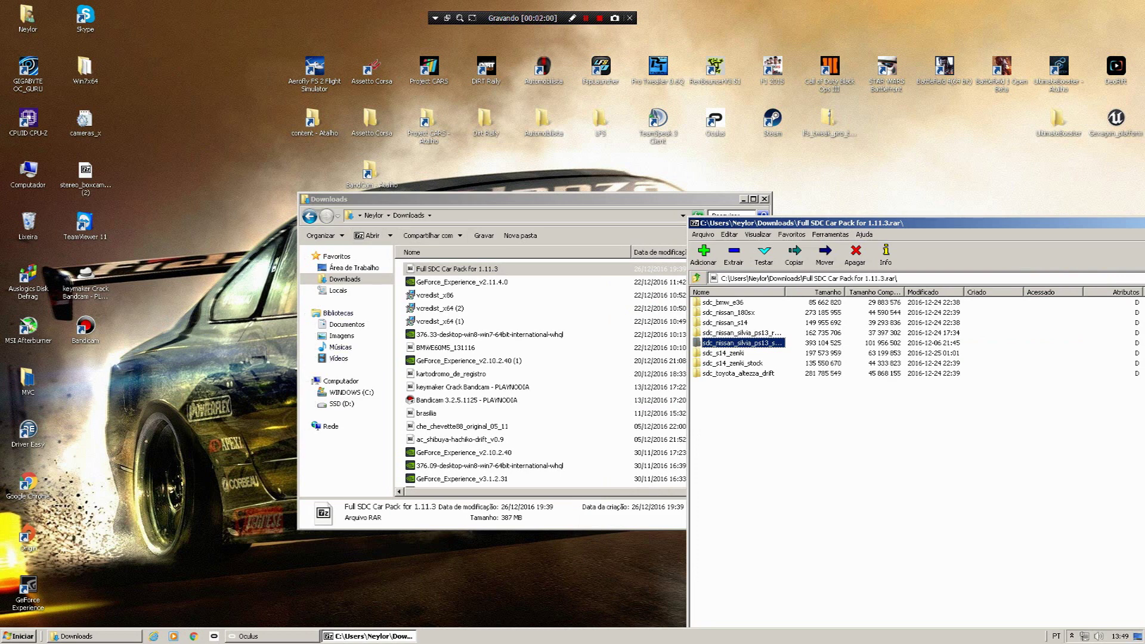
click(764, 199)
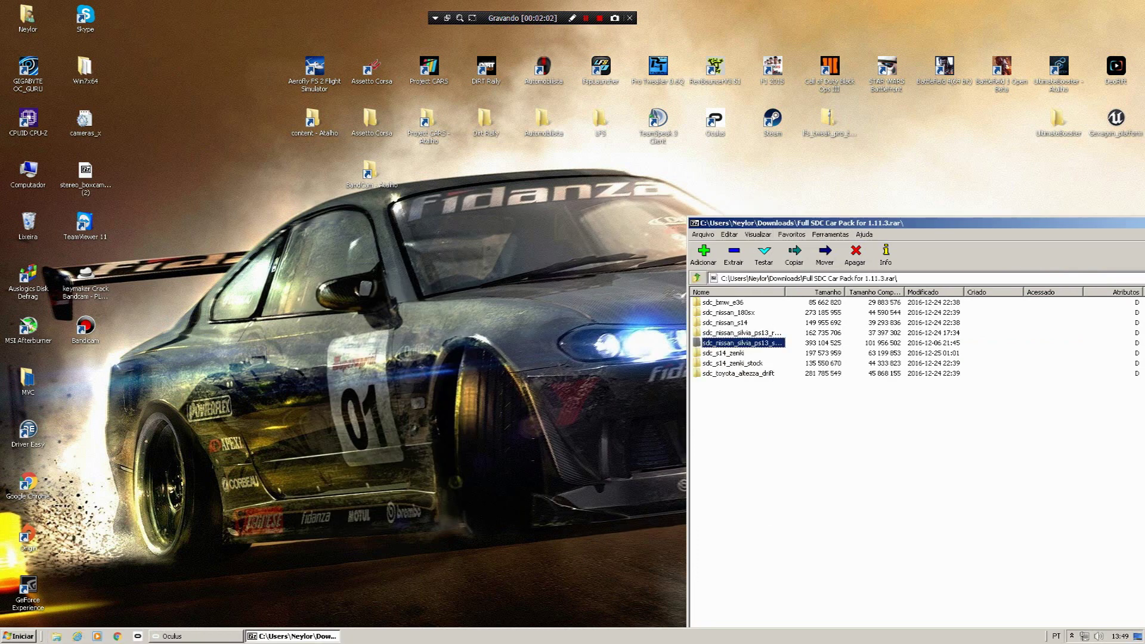
double_click(314, 122)
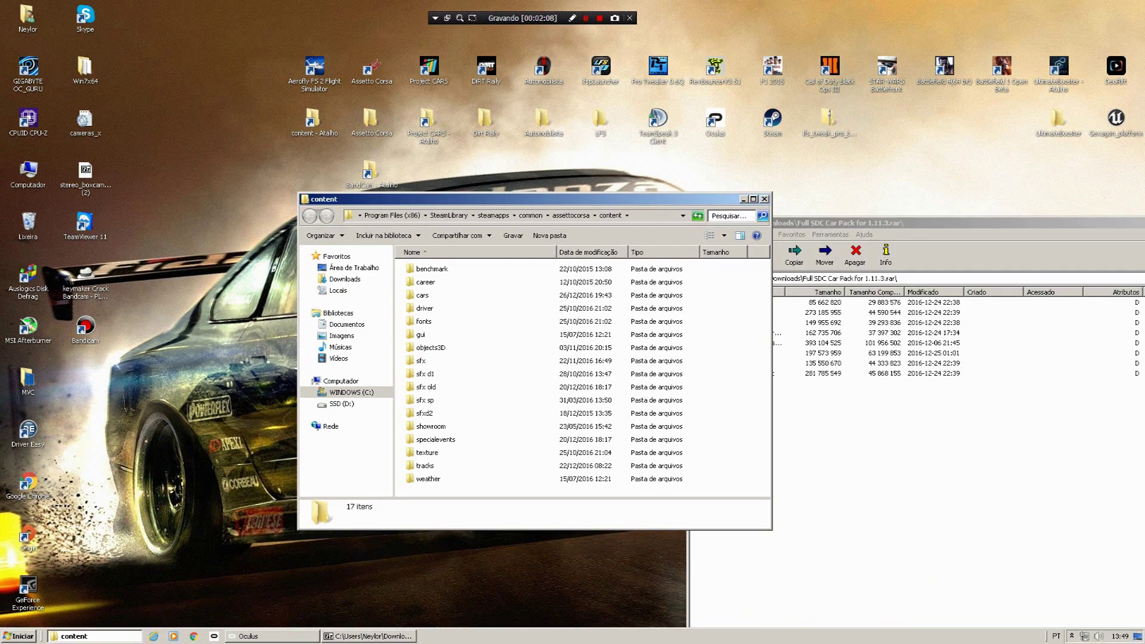
click(422, 295)
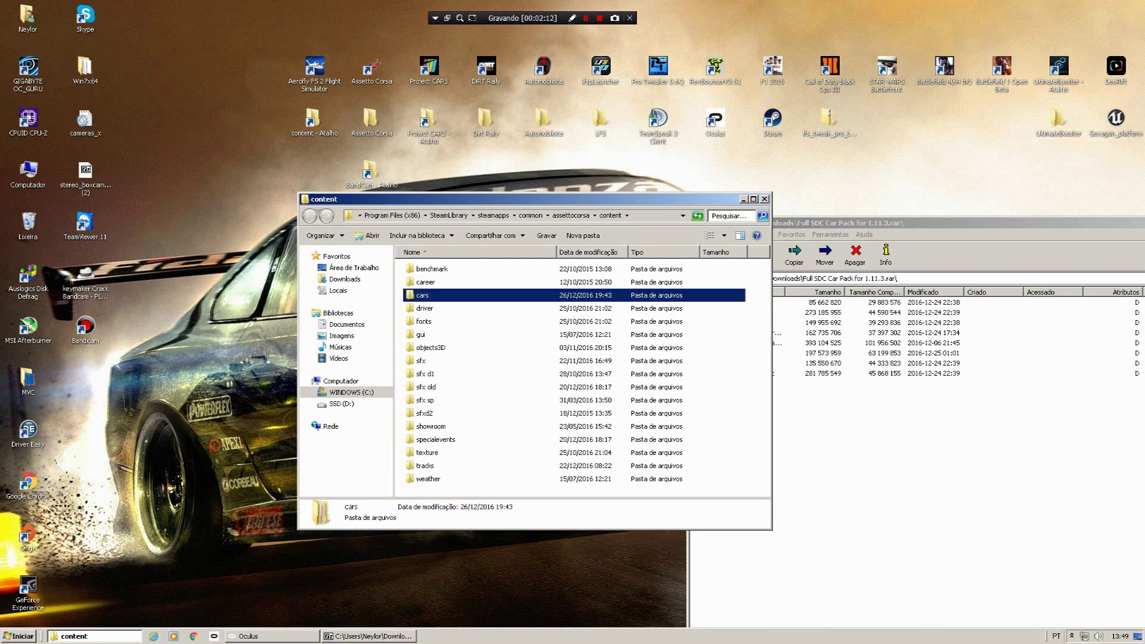
click(424, 466)
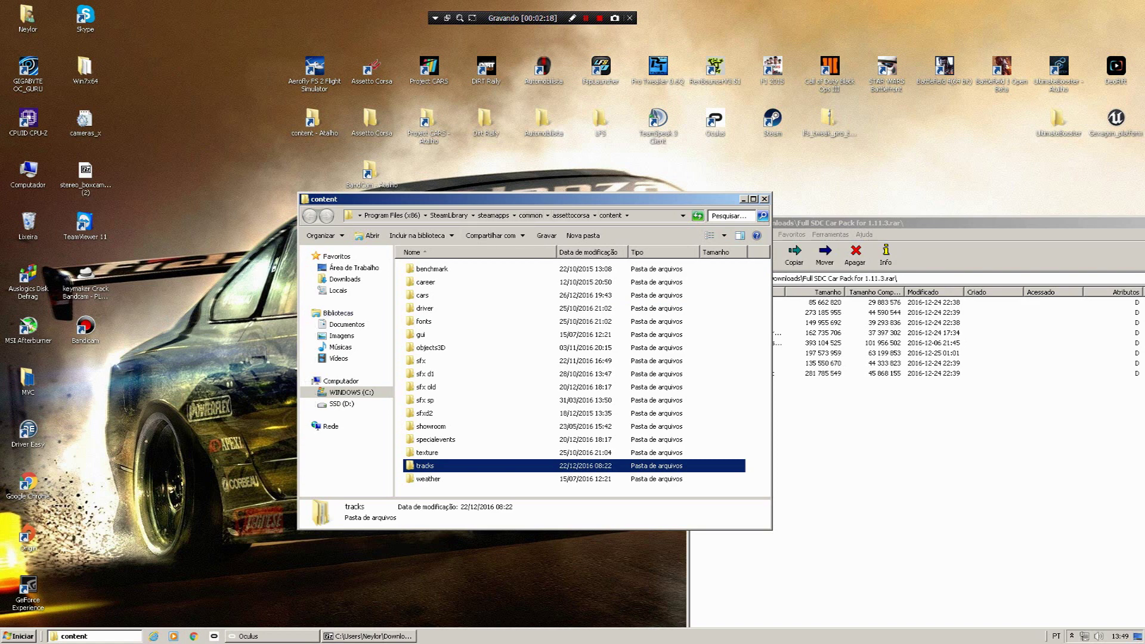
double_click(422, 295)
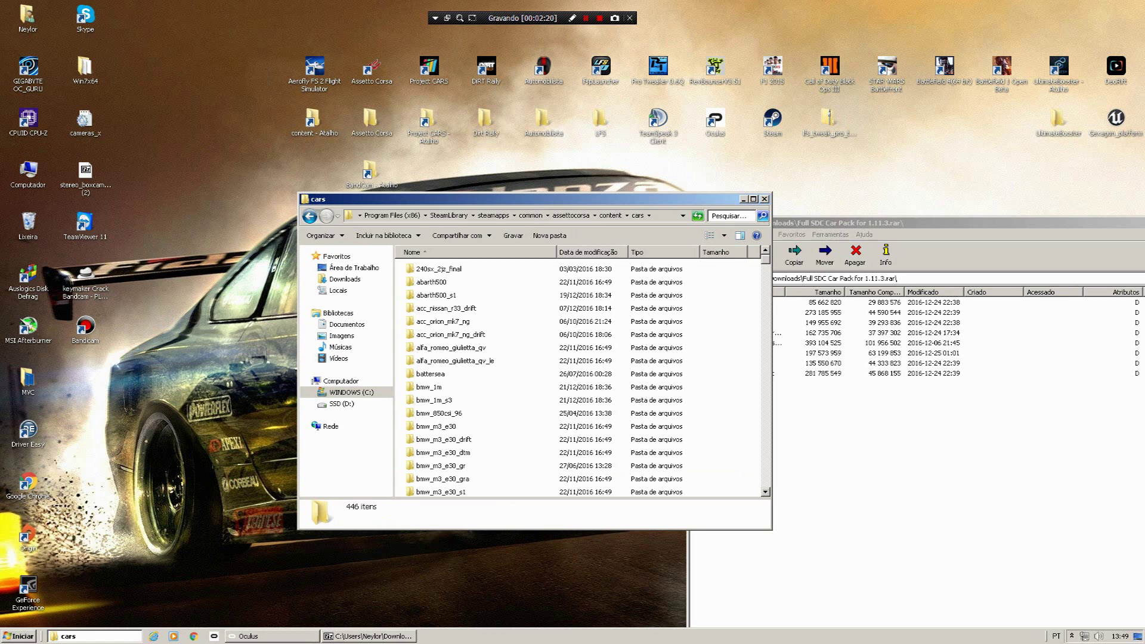
Step: Place the cars folder window beside the archive and select all the SDC car folders in the archive
scroll(578, 376, down, 6)
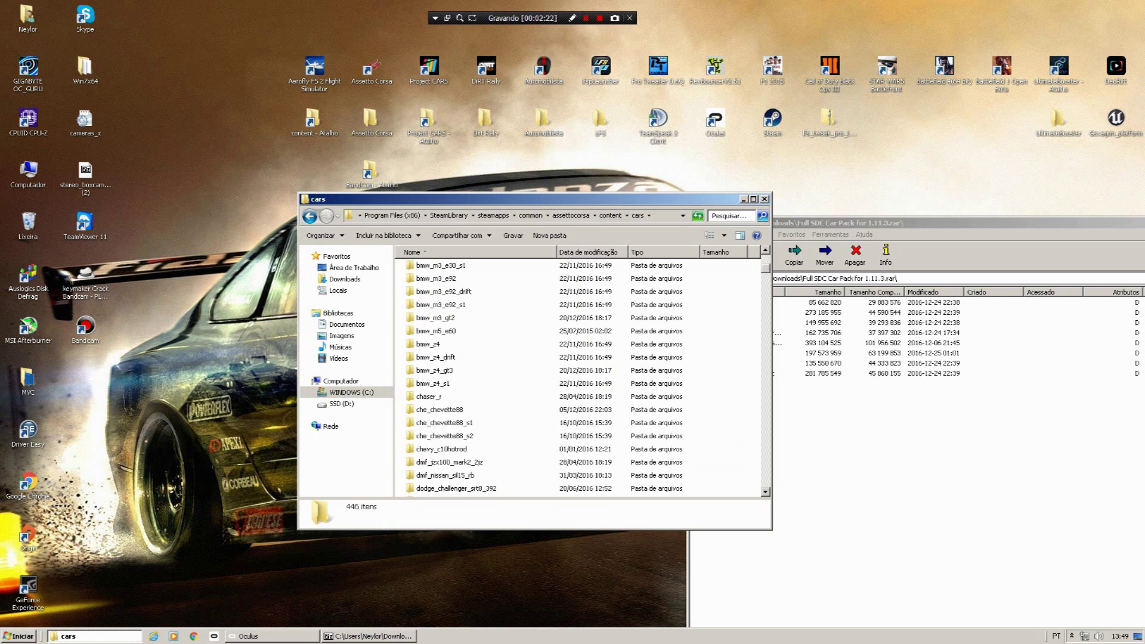
drag(418, 198, 337, 195)
drag(769, 413, 719, 299)
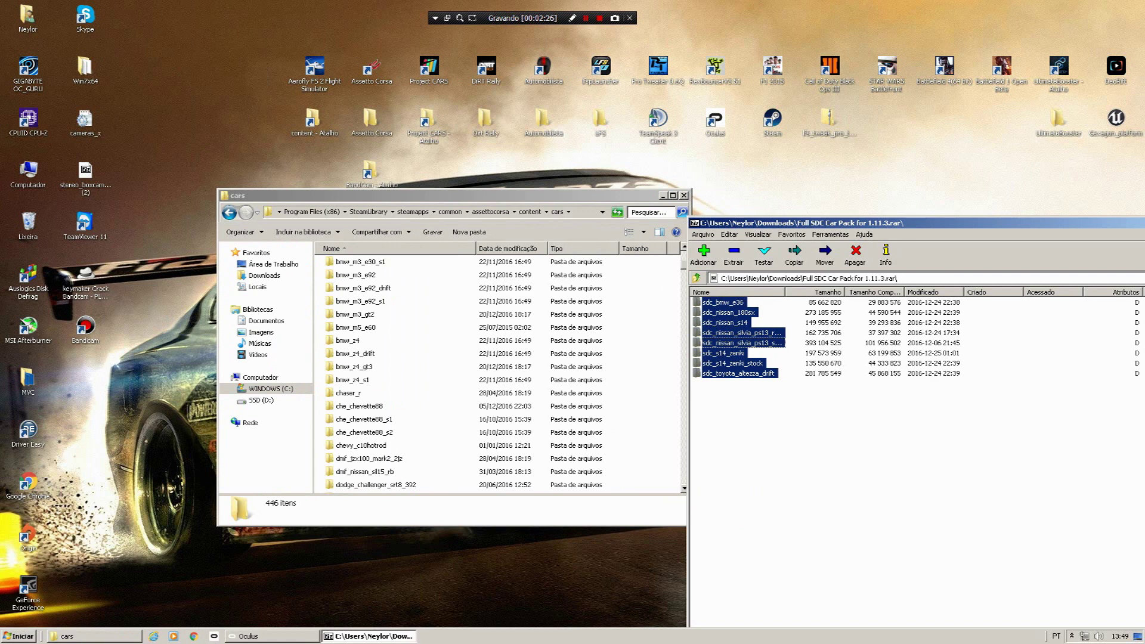
click(400, 288)
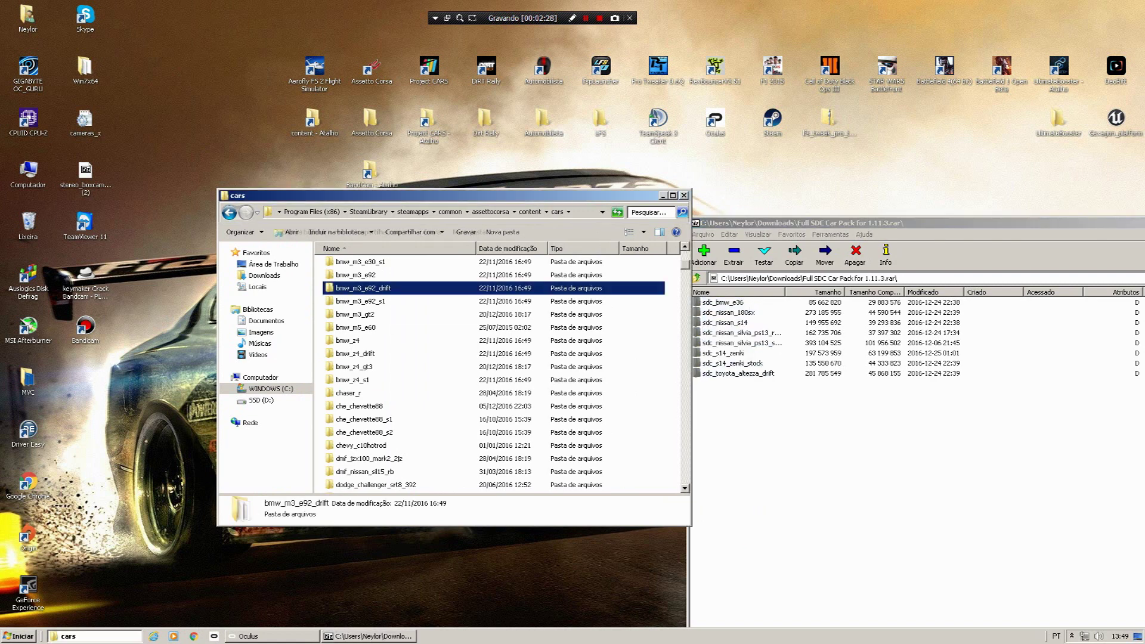
click(399, 340)
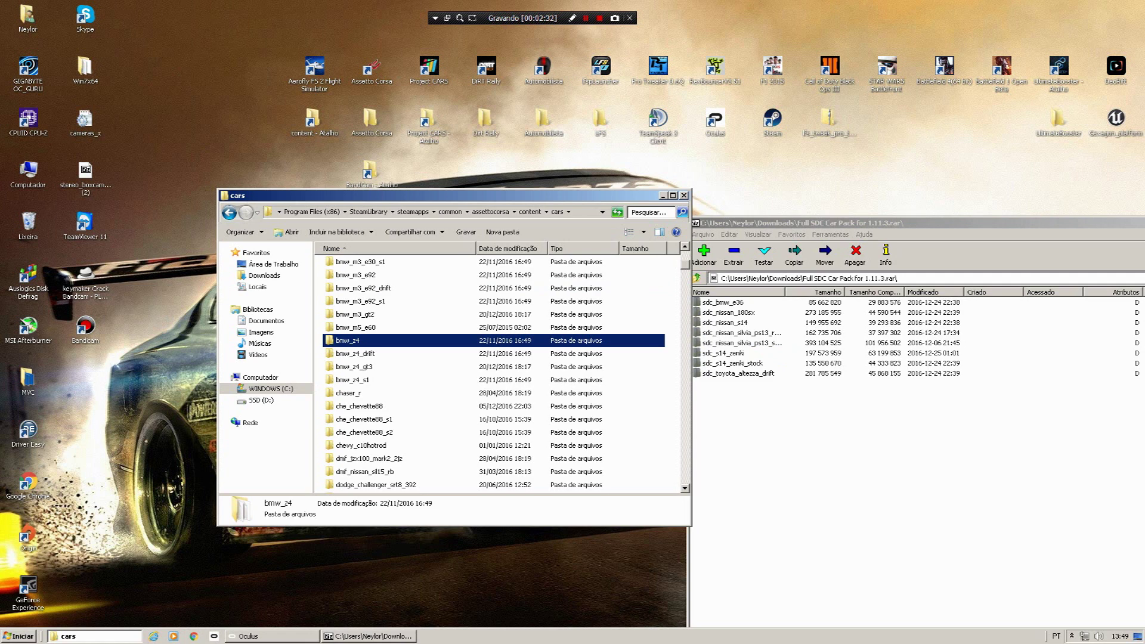
click(400, 393)
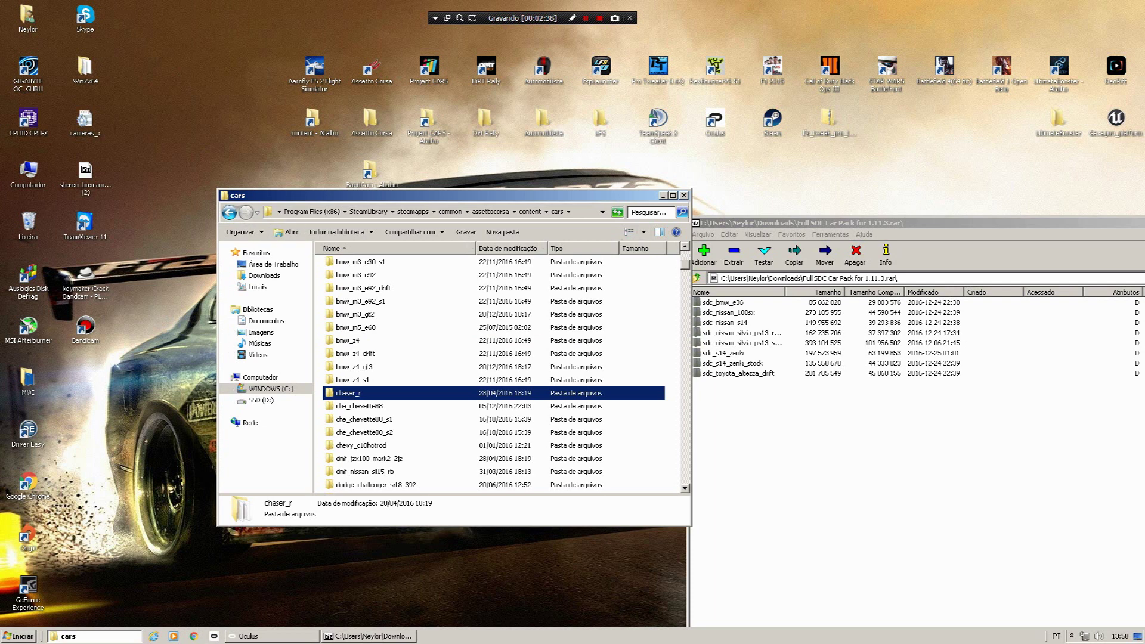
Step: Open the tracks folder inside the content directory and look through its track folders
key(BackSpace)
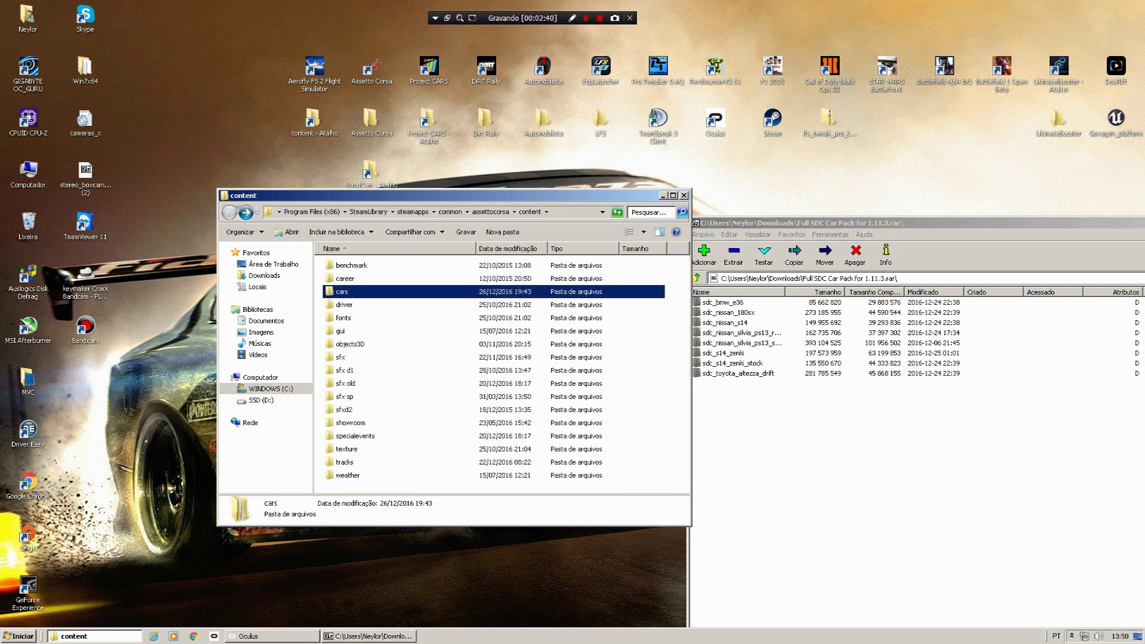
double_click(345, 461)
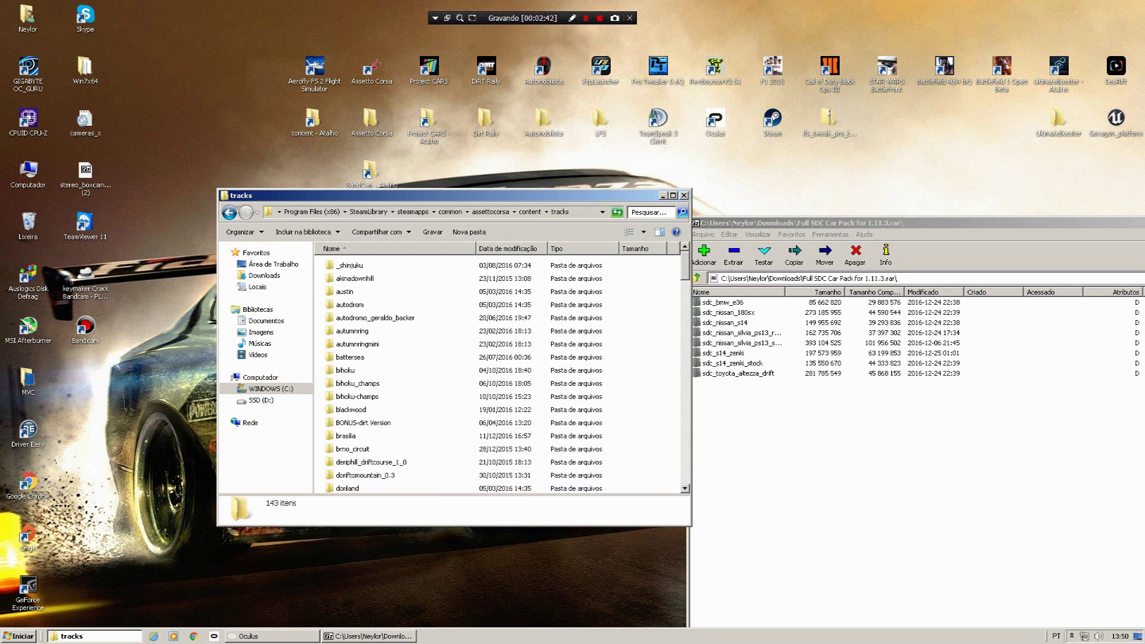
scroll(382, 319, down, 14)
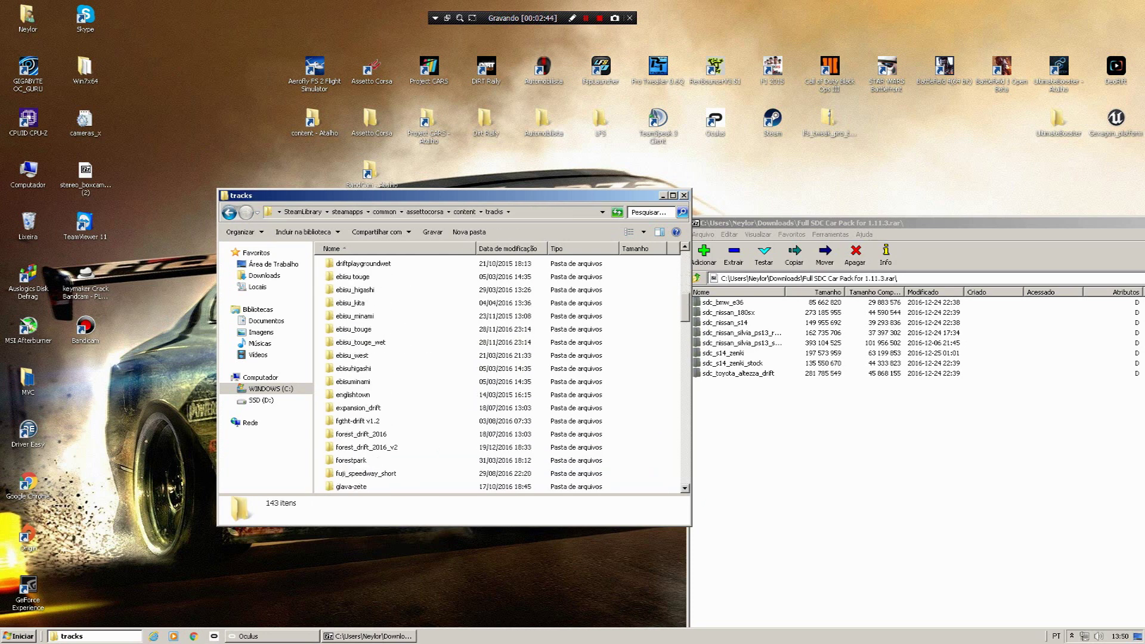
scroll(369, 369, down, 14)
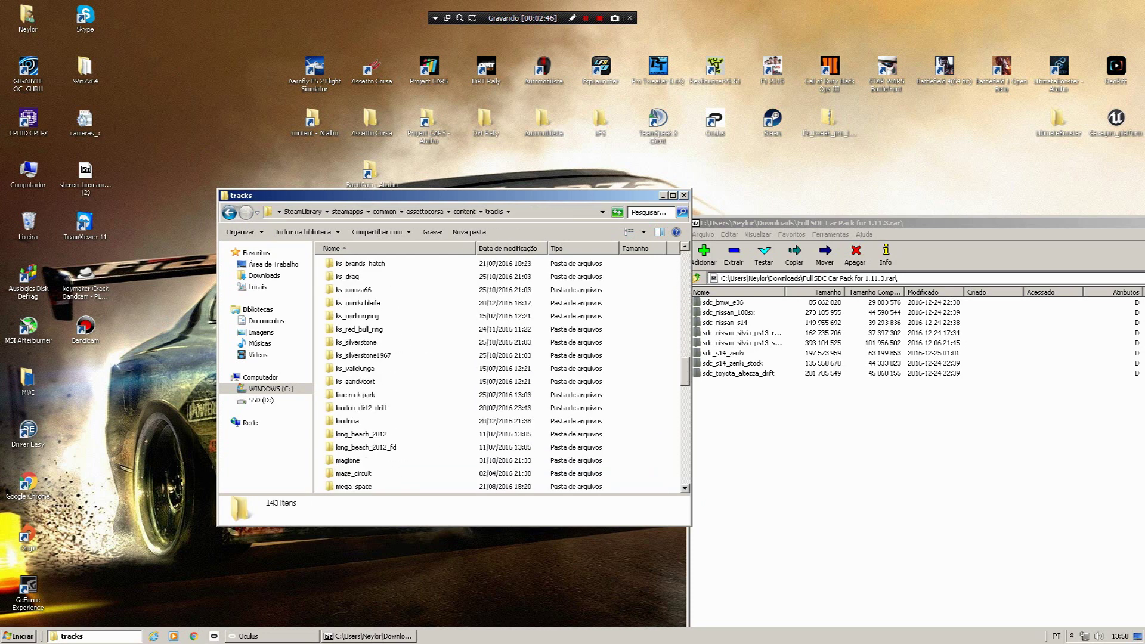
scroll(381, 370, up, 4)
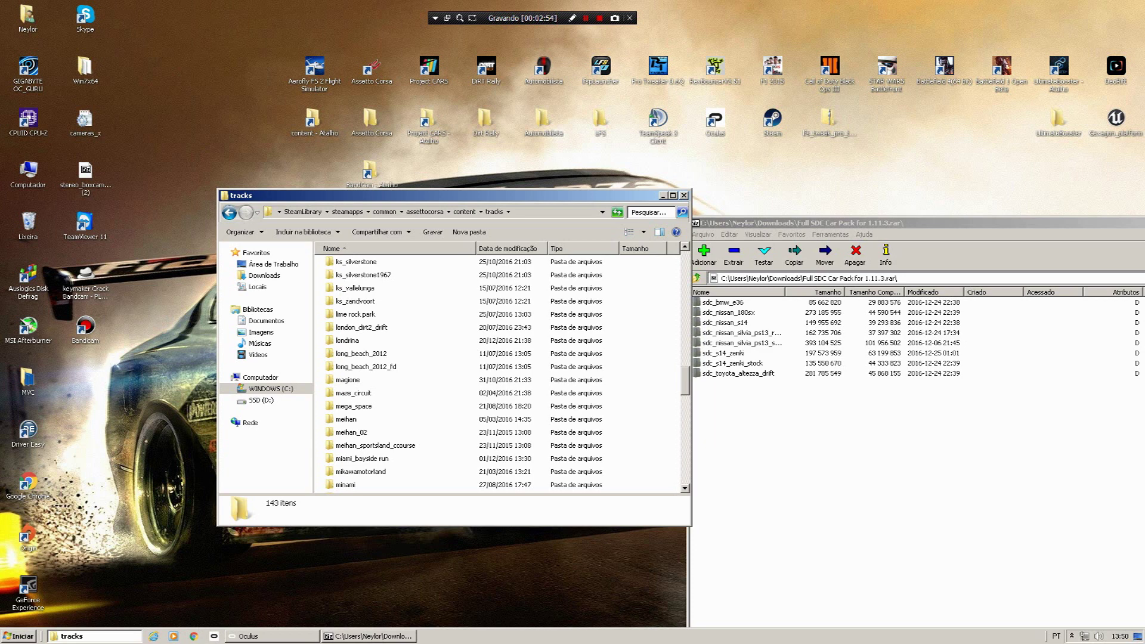
scroll(456, 343, up, 15)
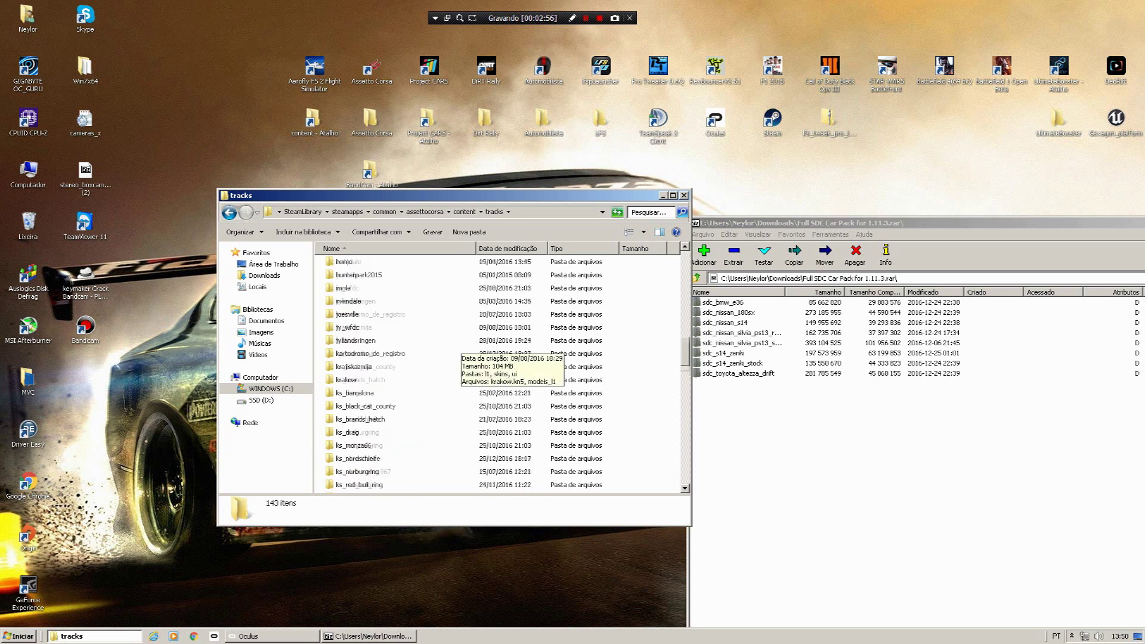
Step: Close the tracks folder and the car pack archive, and launch Assetto Corsa from the desktop
key(alt+F4)
drag(834, 222, 587, 166)
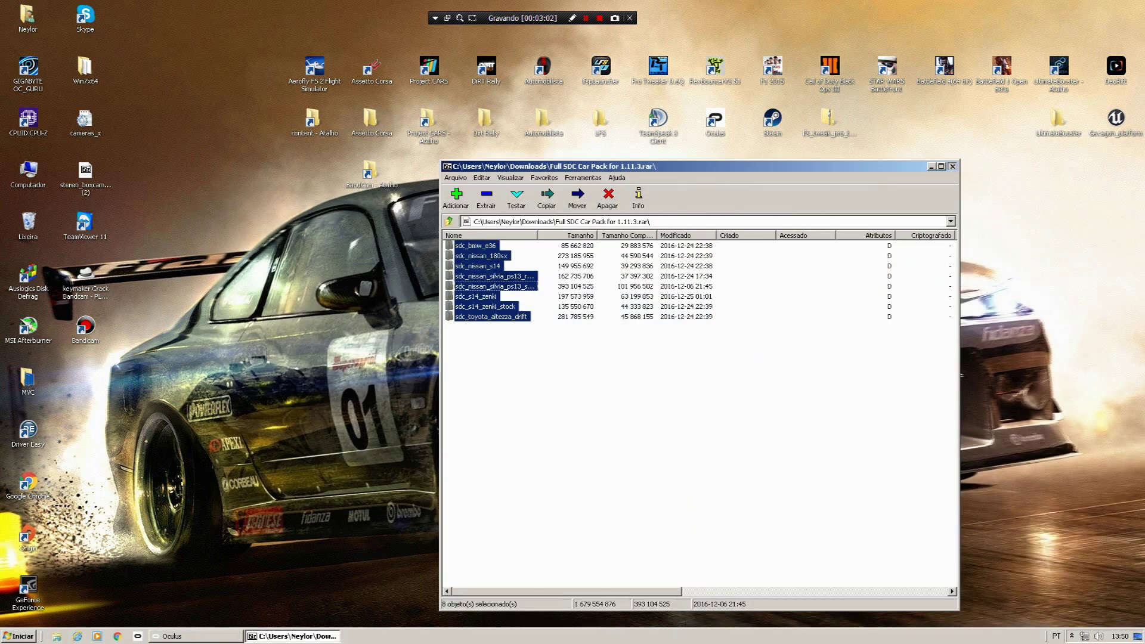
click(951, 166)
double_click(371, 70)
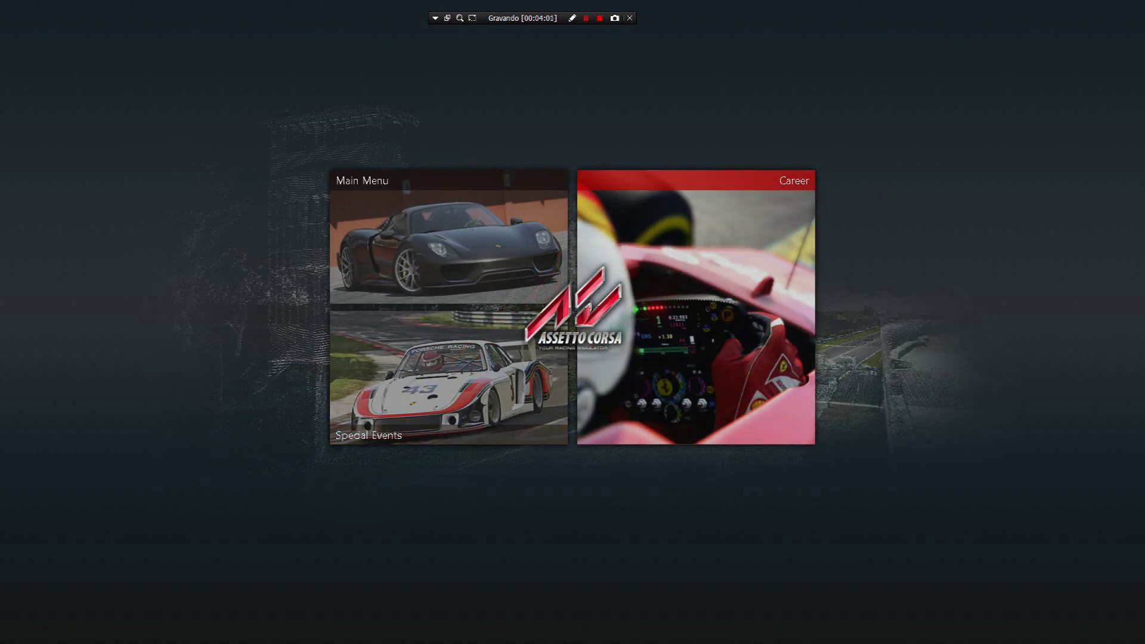
Step: Open the car selection for a practice session and filter the cars by the SDC brand
click(536, 262)
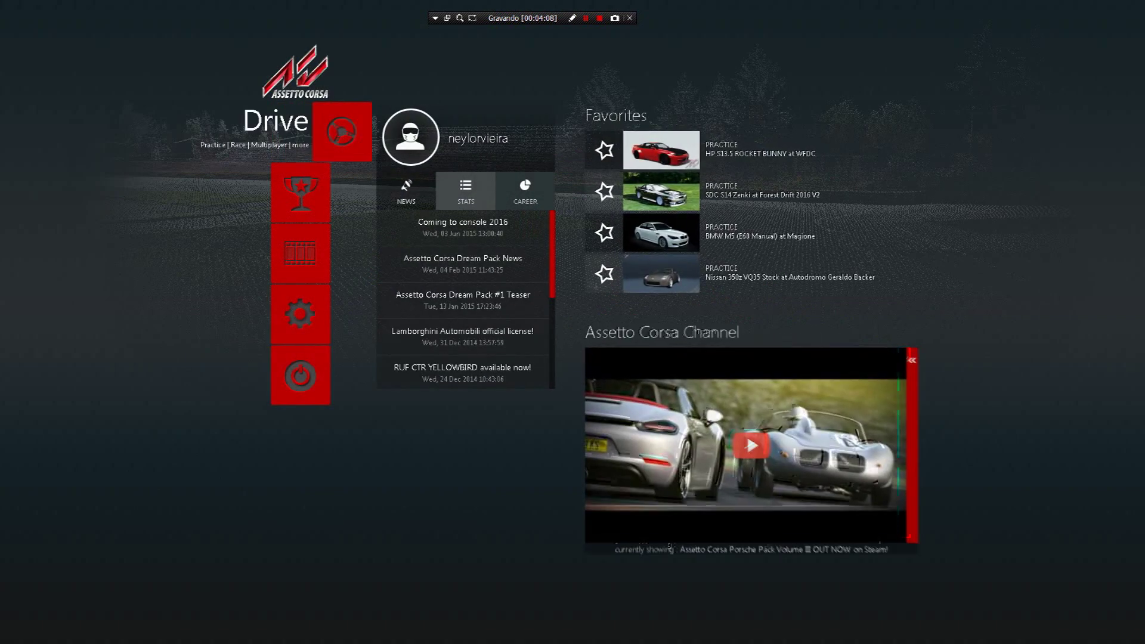
key(Return)
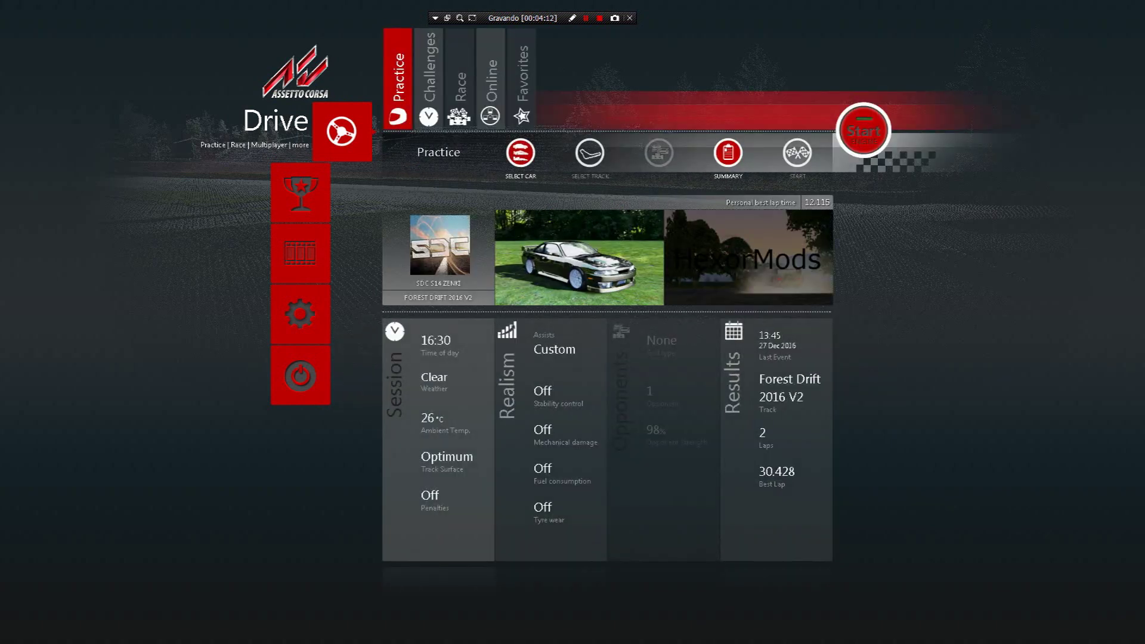
key(Return)
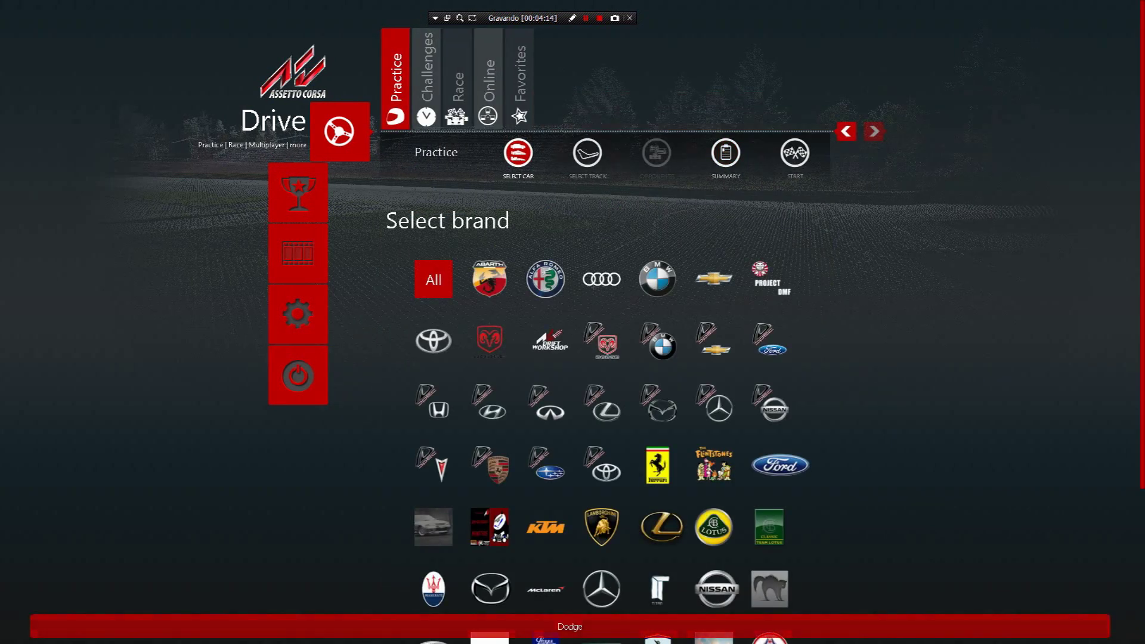
scroll(602, 357, down, 3)
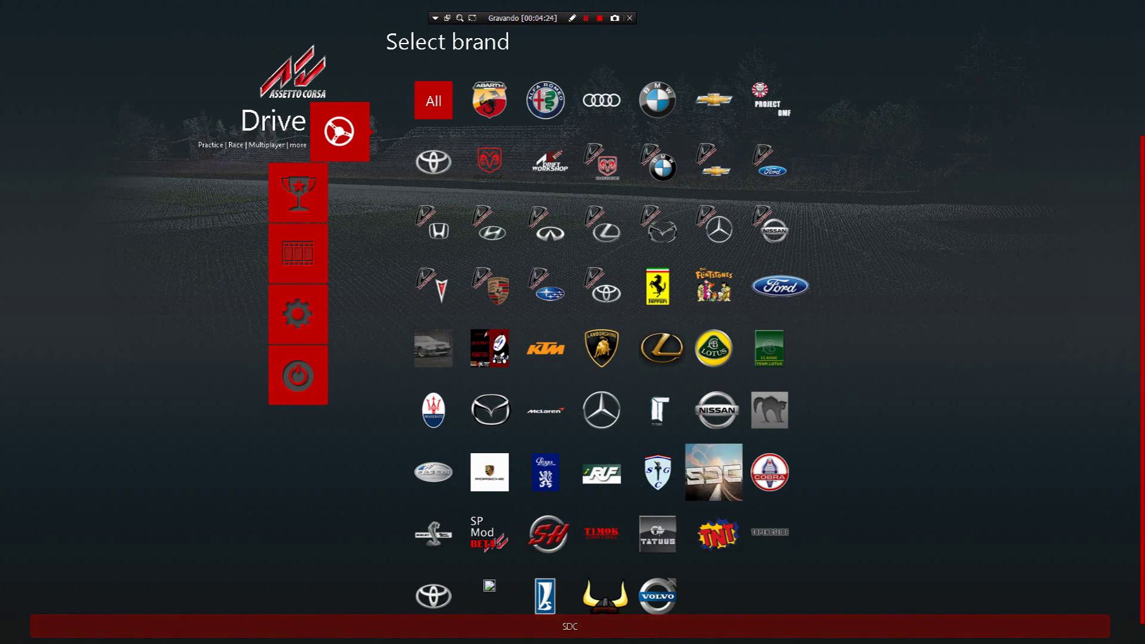
click(714, 471)
Step: Examine the names of the cars listed under the SDC brand
mouse_move(459, 262)
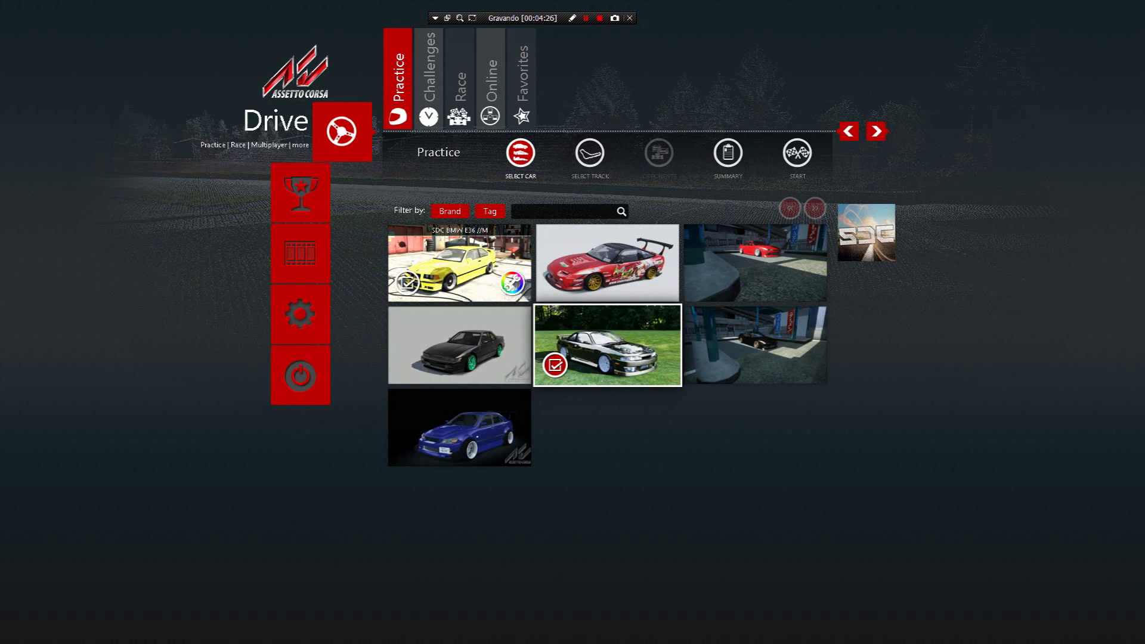
mouse_move(607, 262)
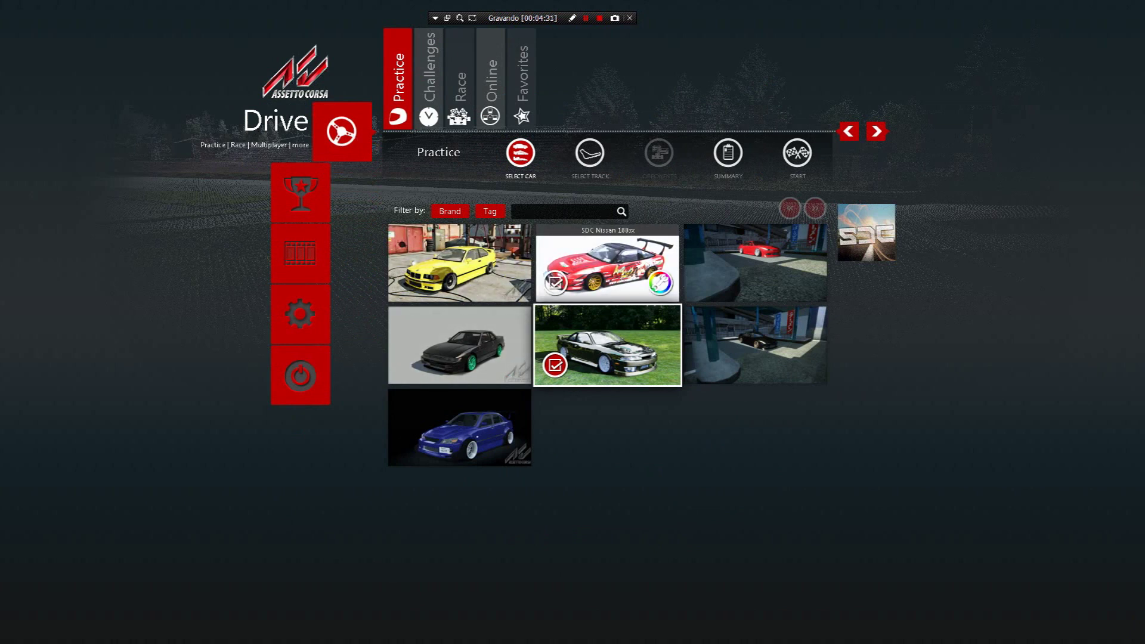
mouse_move(755, 262)
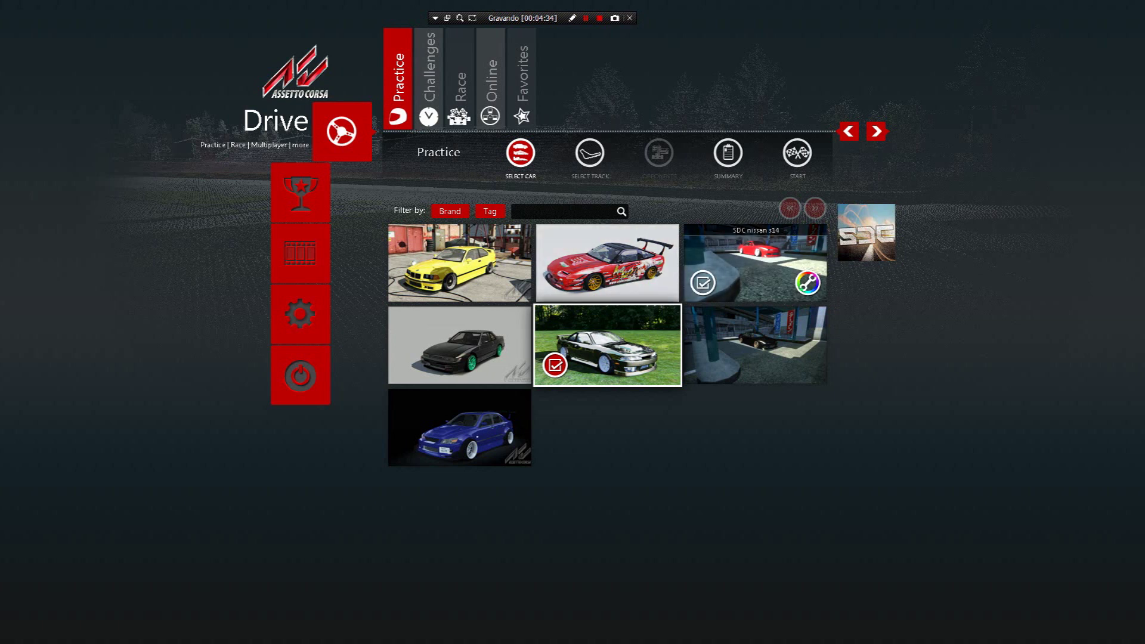
mouse_move(607, 344)
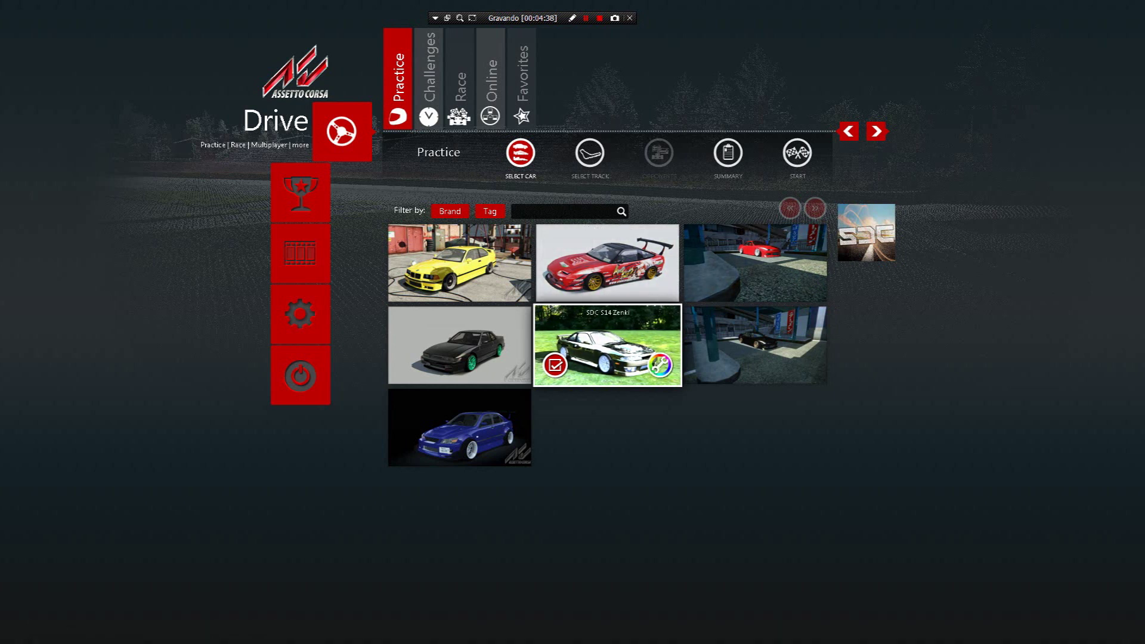
mouse_move(755, 345)
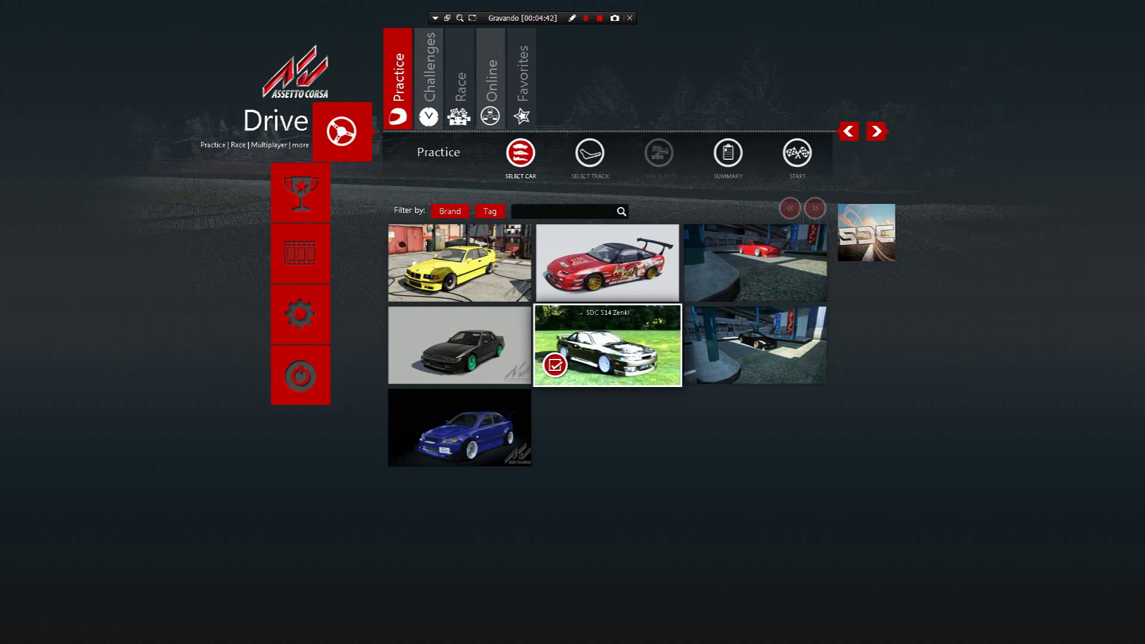
mouse_move(459, 426)
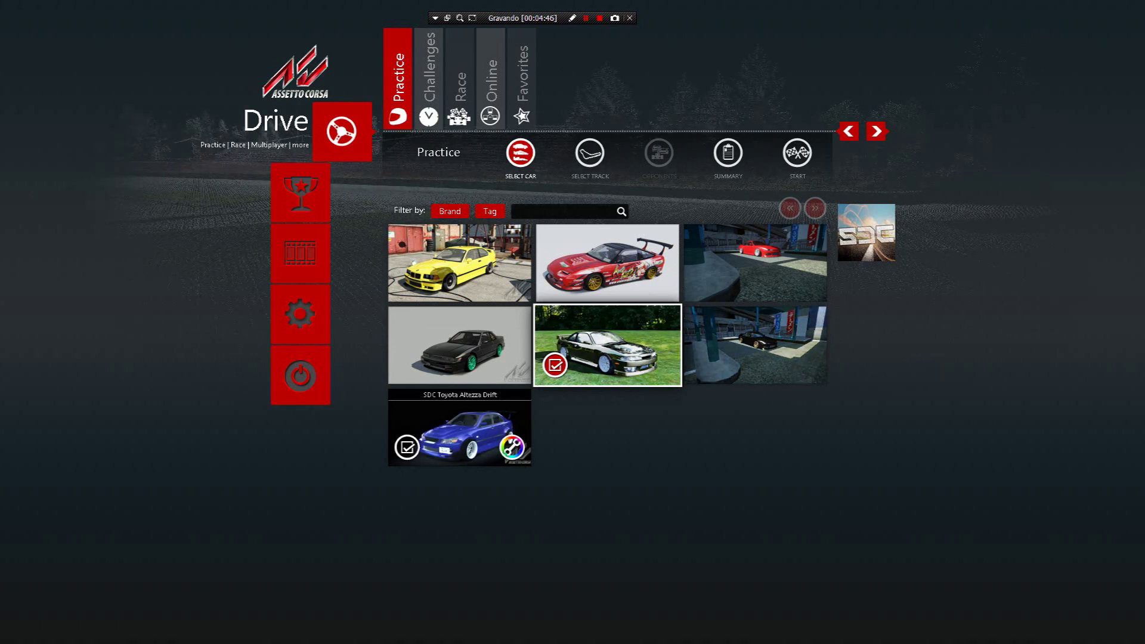
mouse_move(459, 345)
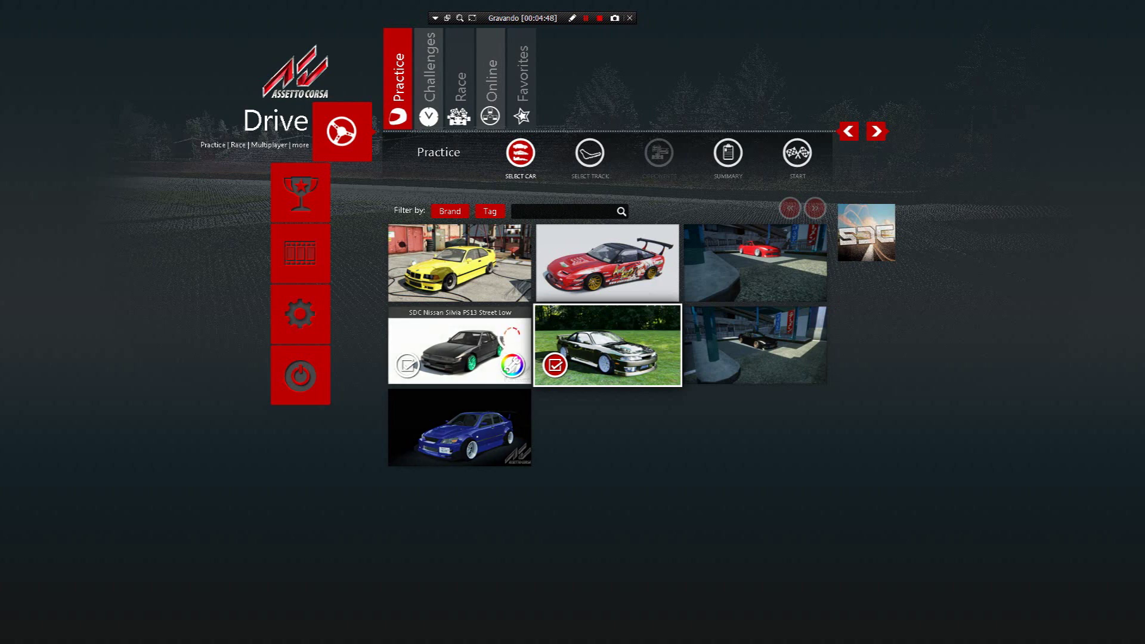